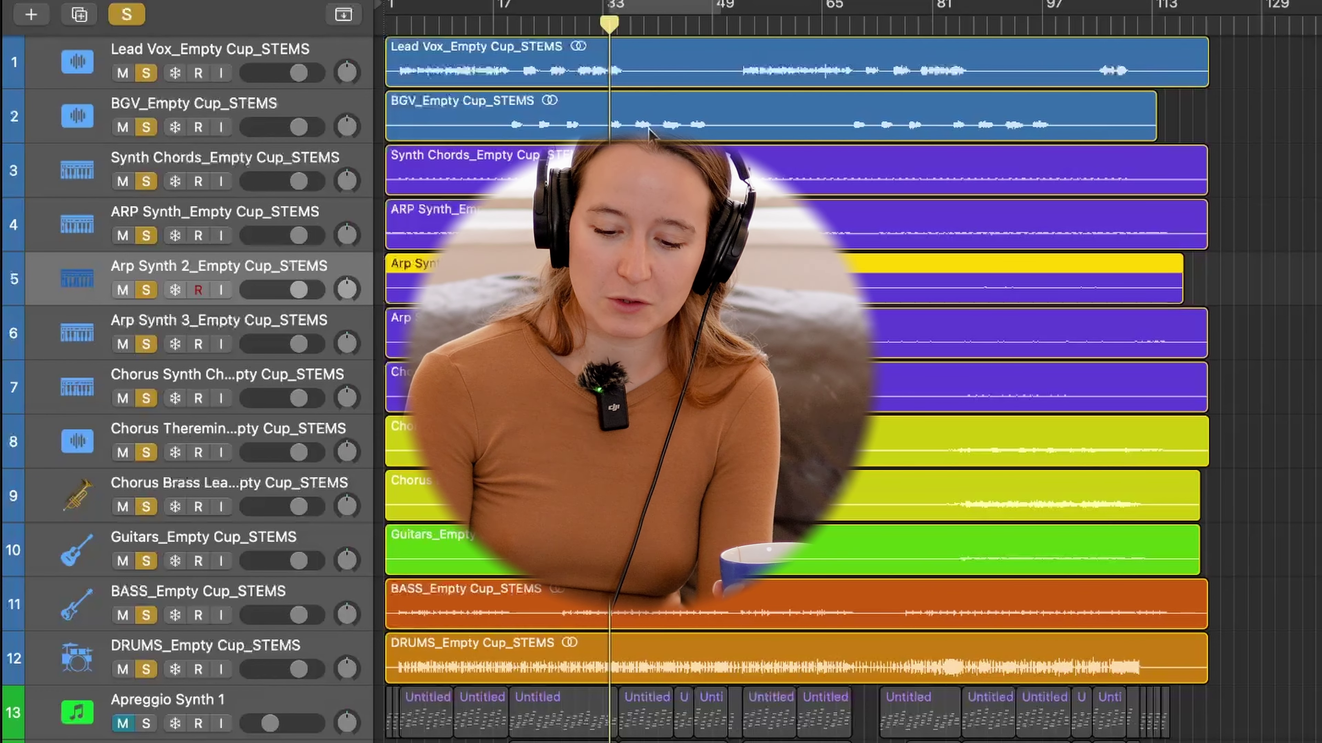
# Step: Play all the soloed stems together from the chorus at bar 33, stop playback and select the Guitars track
pyautogui.scroll(3, 670, 52)
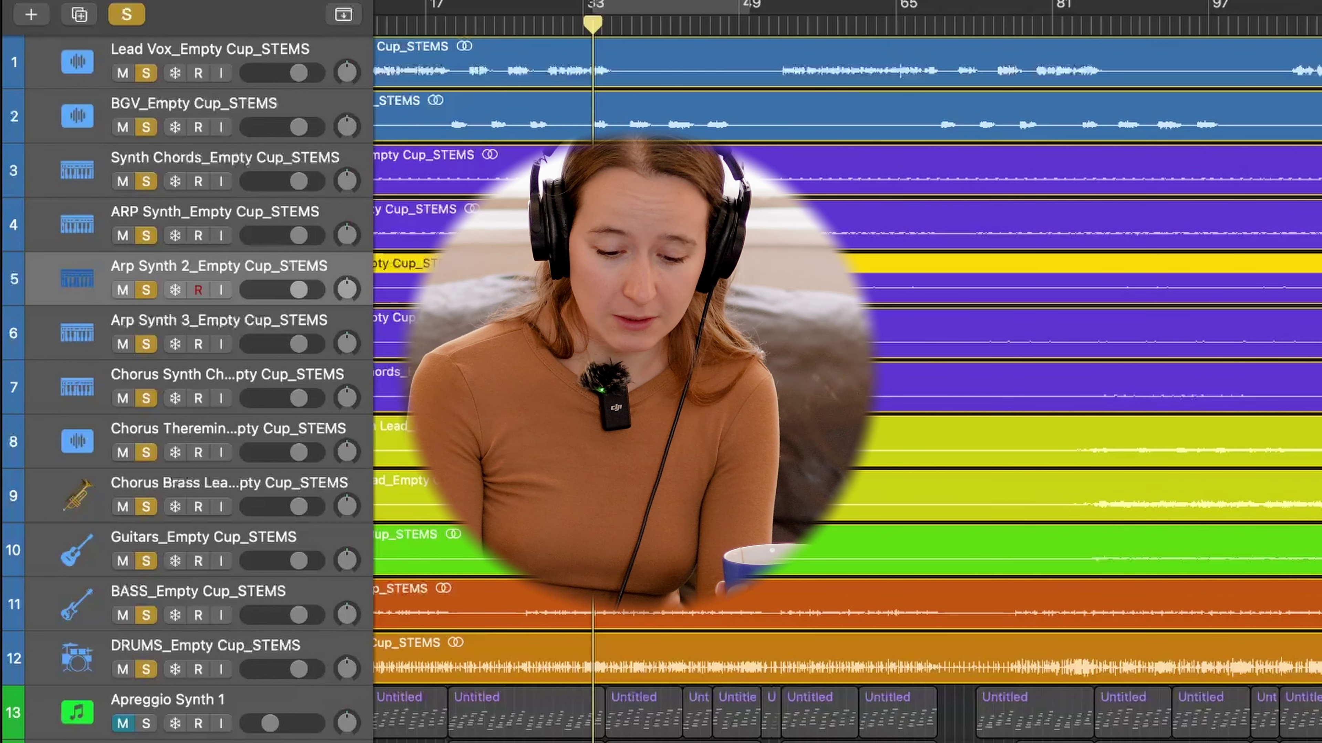
pyautogui.press('space')
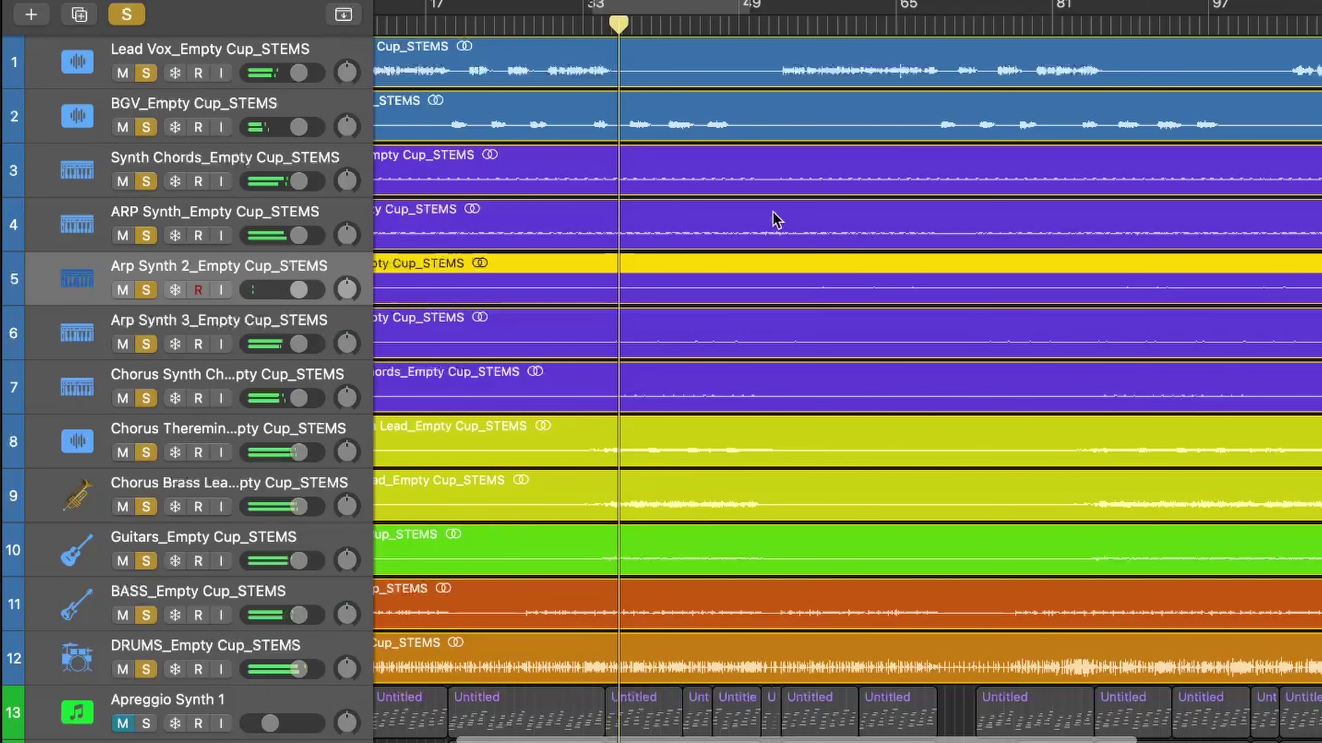
pyautogui.scroll(-3, 776, 219)
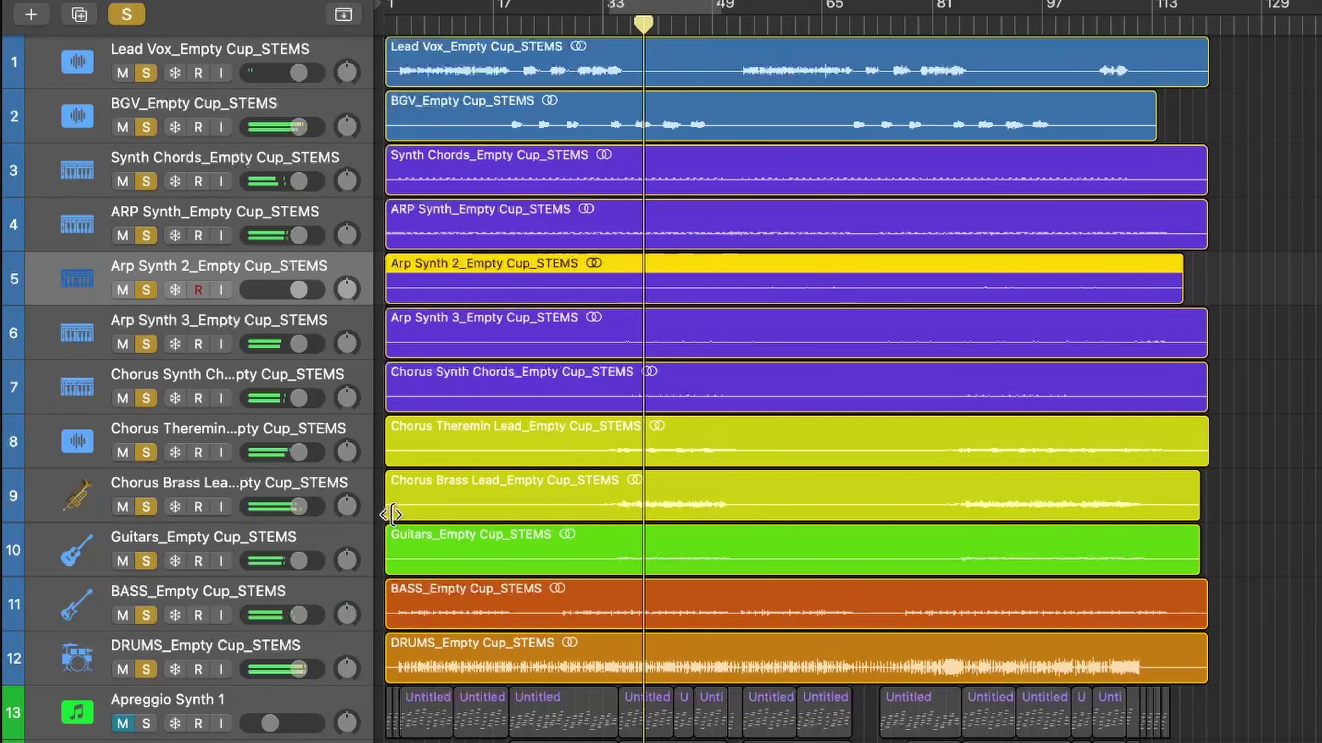
pyautogui.click(317, 546)
pyautogui.press('space')
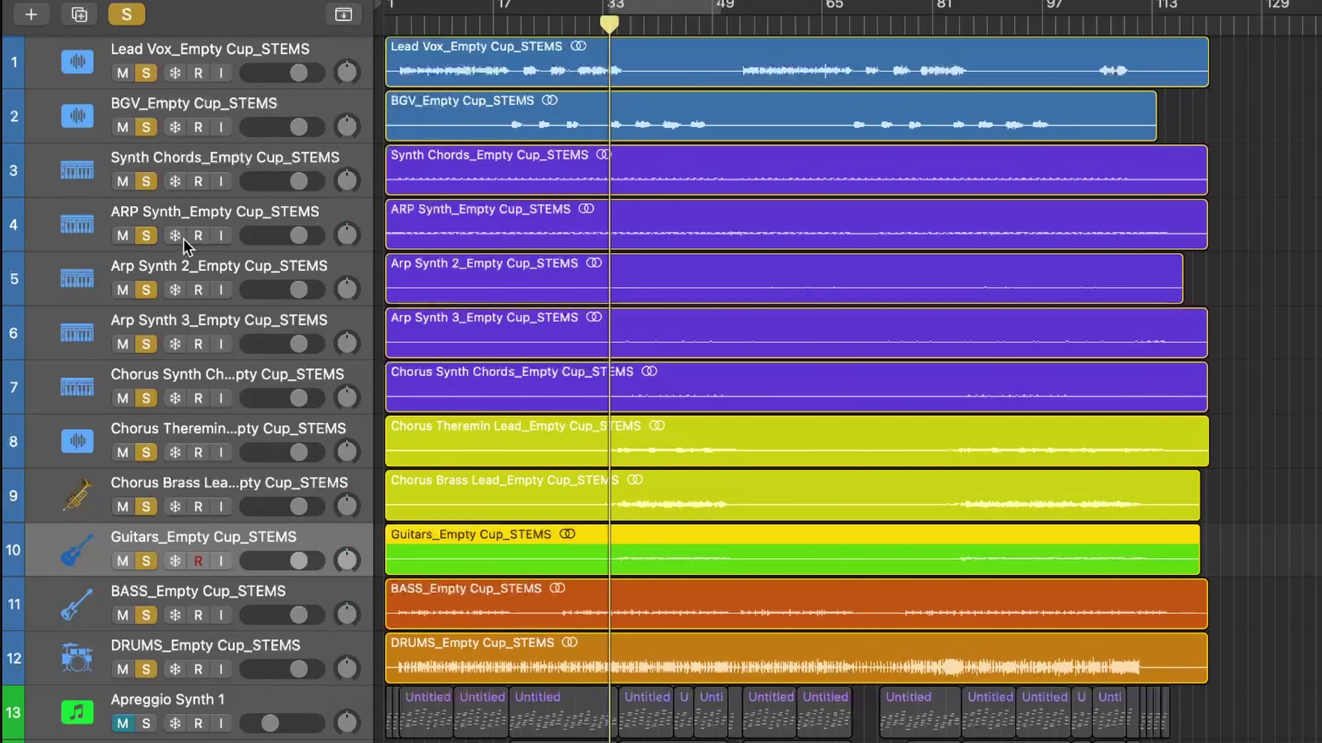
# Step: Clear all solos, solo only the Synth Chords stem and play it from bar 33
pyautogui.click(129, 23)
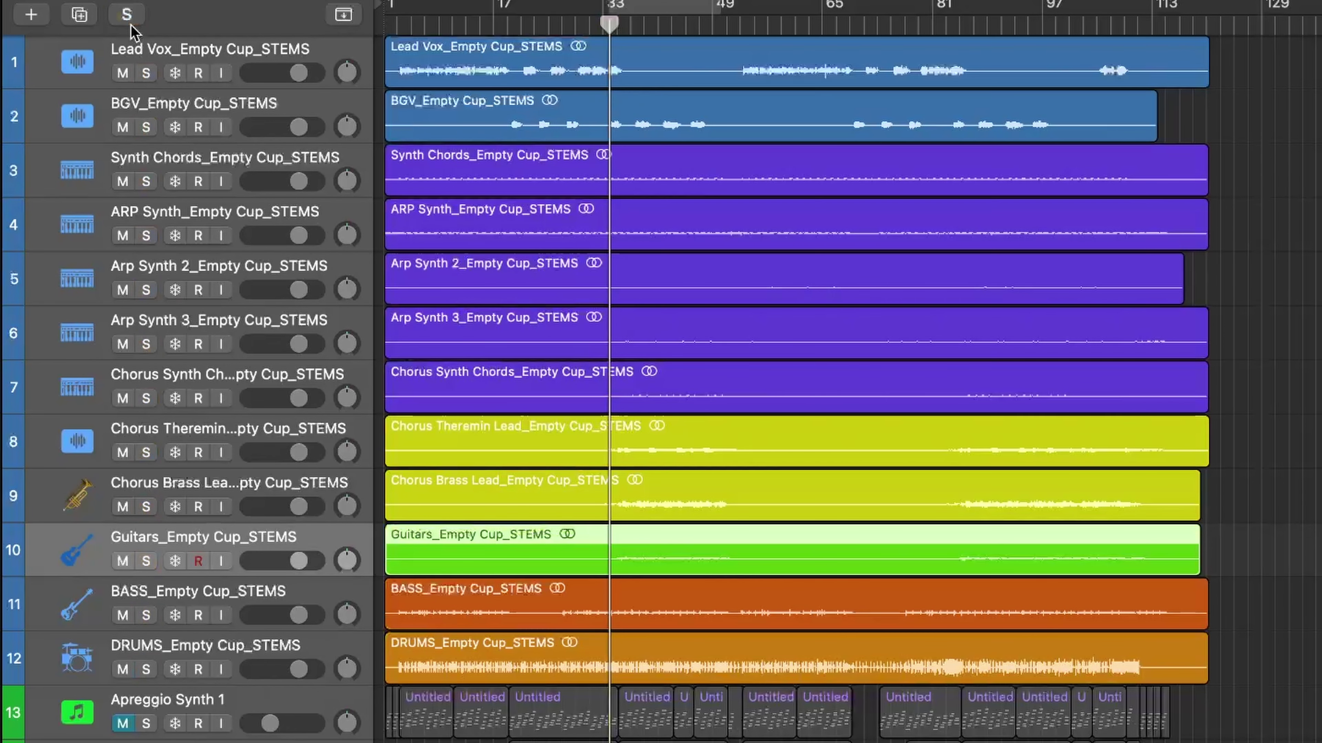
pyautogui.click(147, 181)
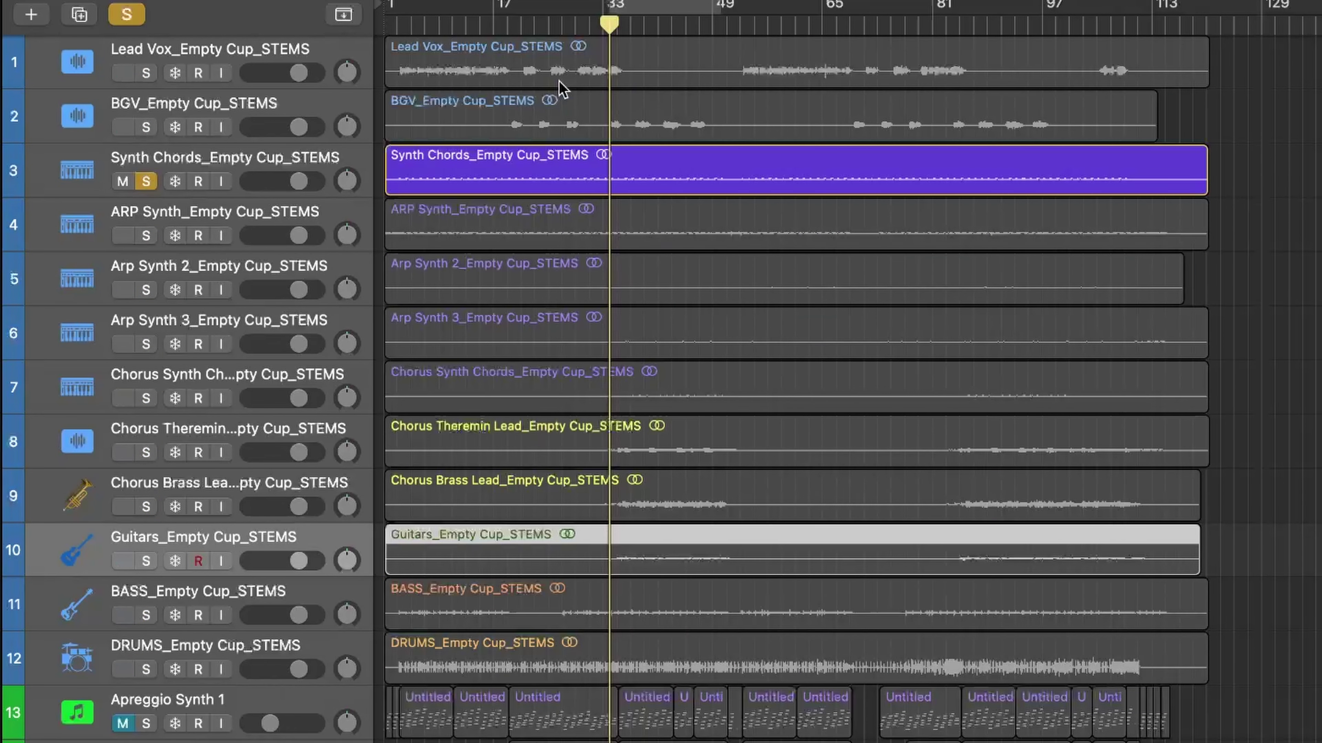
pyautogui.click(599, 29)
pyautogui.press('space')
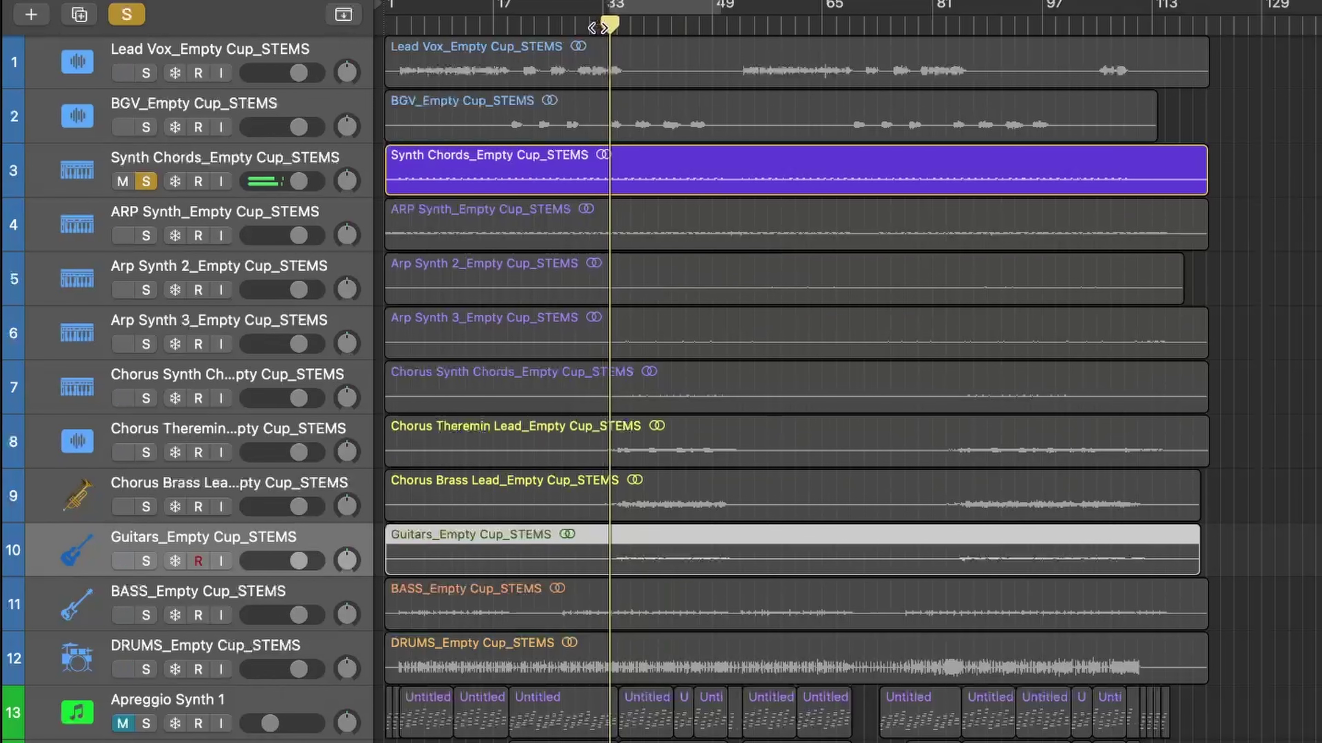
pyautogui.press('super+Right')
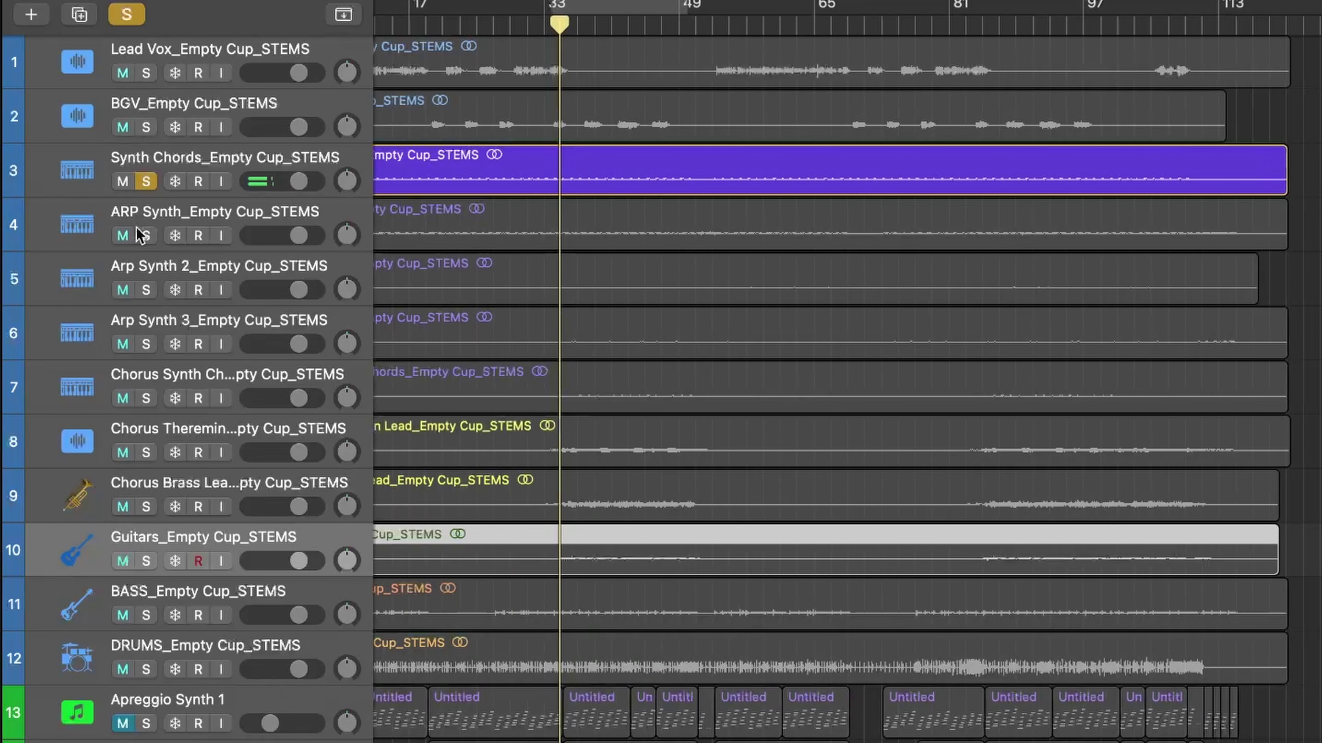
# Step: Switch the solo from Synth Chords to ARP Synth and listen to it from bar 33
pyautogui.click(145, 181)
pyautogui.click(146, 235)
pyautogui.moveTo(555, 11); pyautogui.dragTo(550, 12)
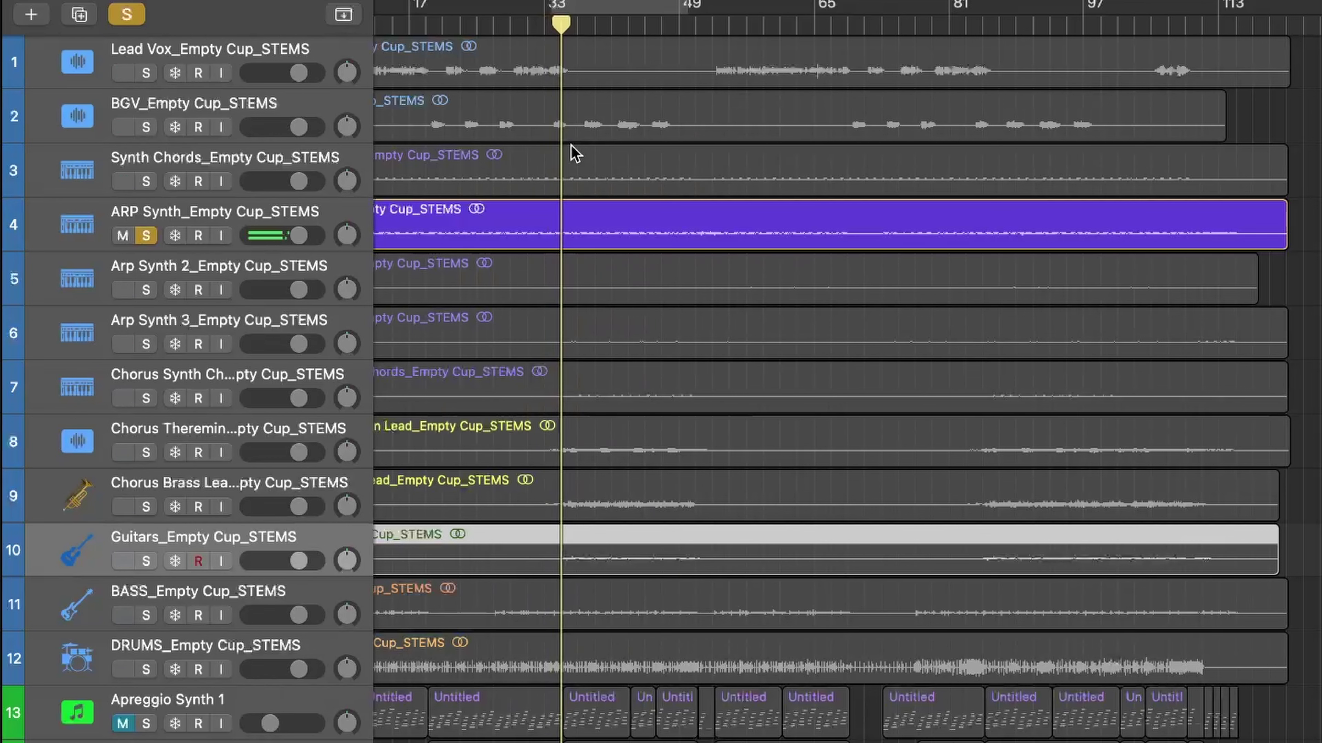
# Step: Switch the solo from ARP Synth to Arp Synth 2 and listen to it from bar 33
pyautogui.click(145, 236)
pyautogui.click(146, 289)
pyautogui.click(550, 23)
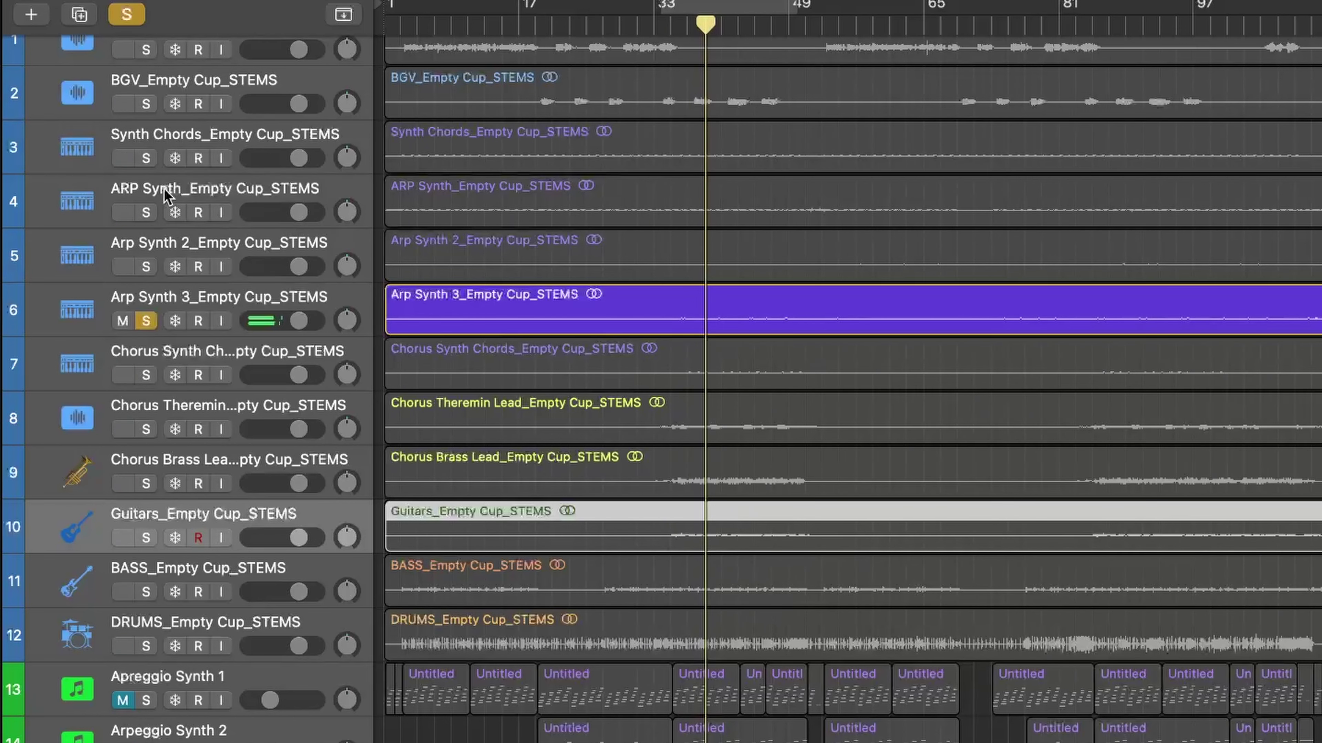
# Step: Listen to the Chorus Synth Chords stem alone from about bar 33, moving the playhead slightly further into the chorus
pyautogui.press('Down')
pyautogui.click(661, 30)
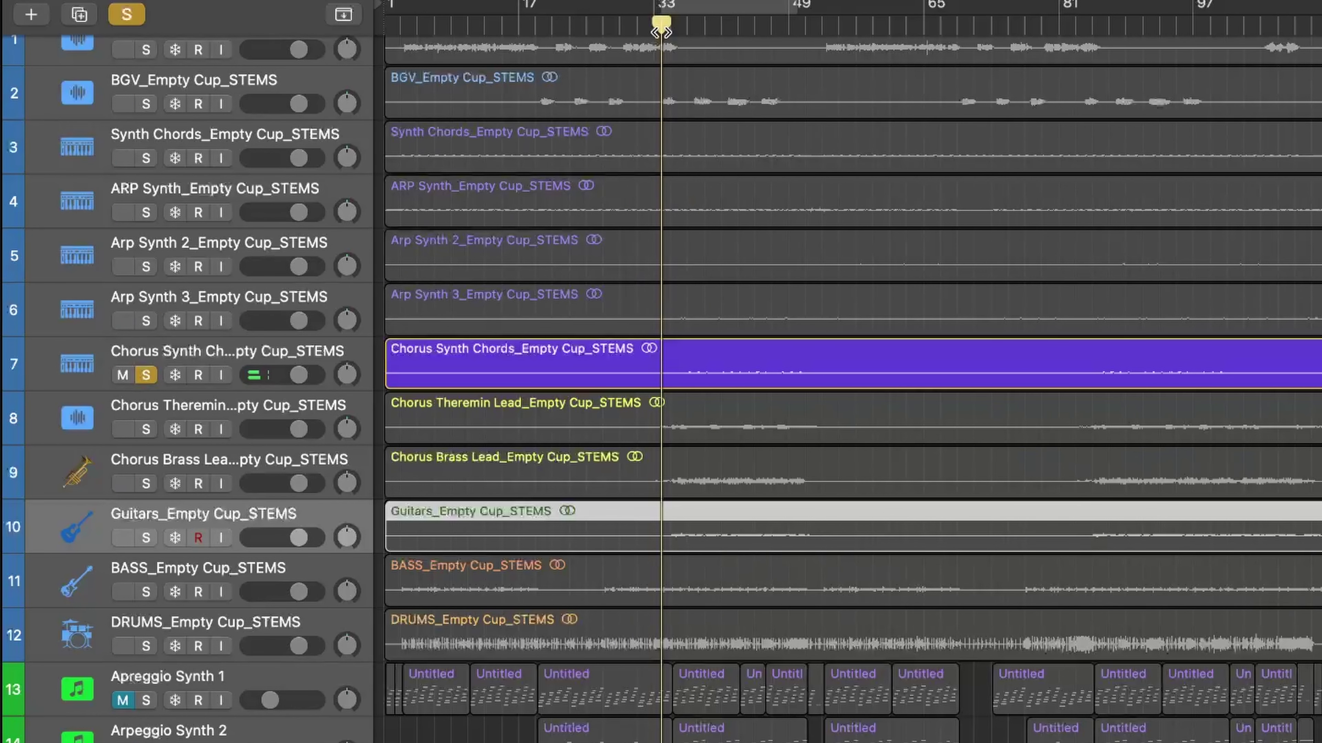
pyautogui.moveTo(661, 31); pyautogui.dragTo(674, 31)
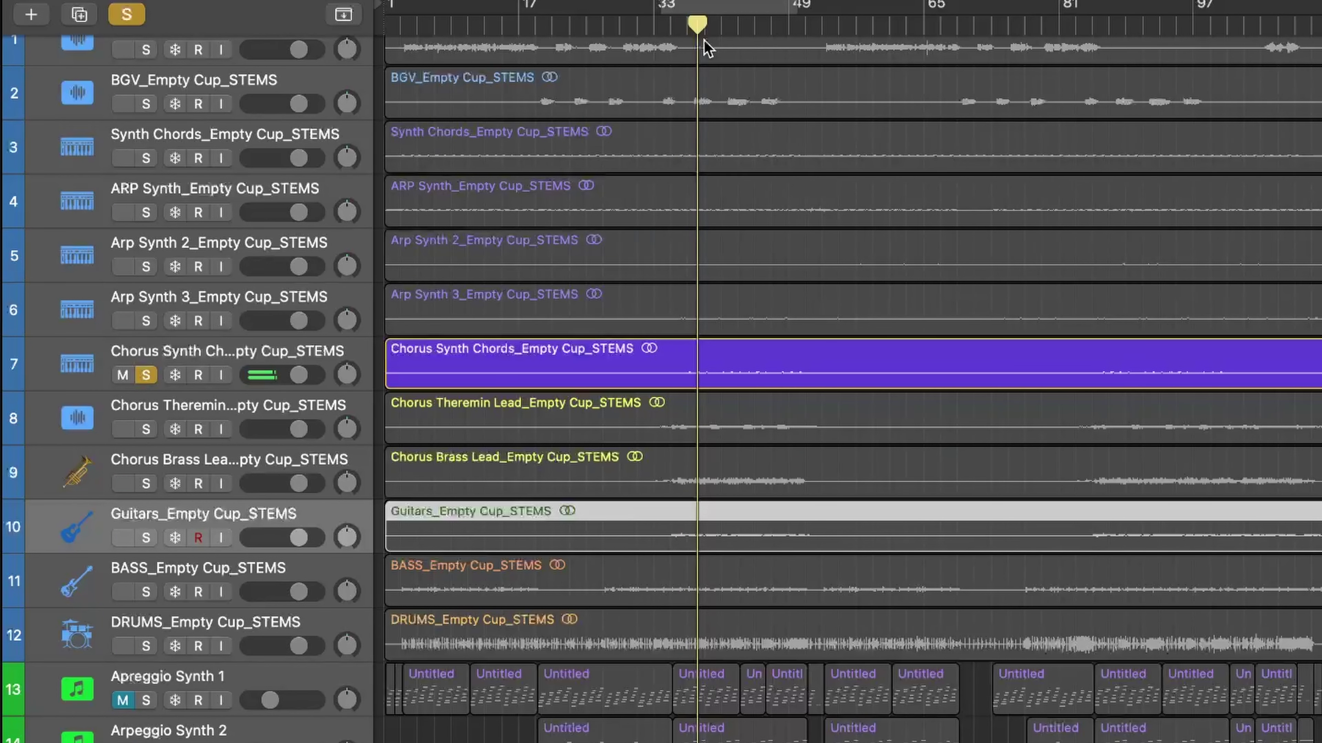
# Step: Add Synth Chords and all three arp synths to the soloed Chorus Synth Chords and play the five synth stems together
pyautogui.scroll(2, 260, 305)
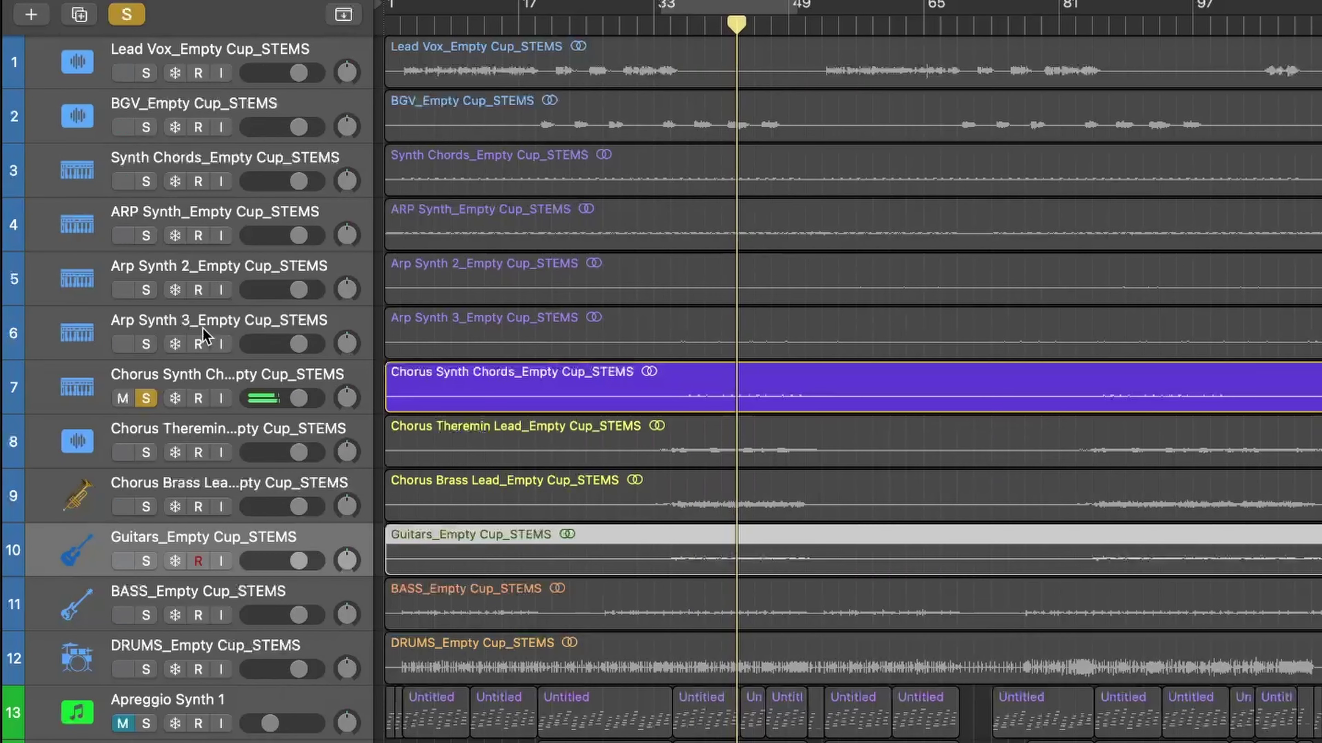
pyautogui.moveTo(147, 344); pyautogui.dragTo(149, 186)
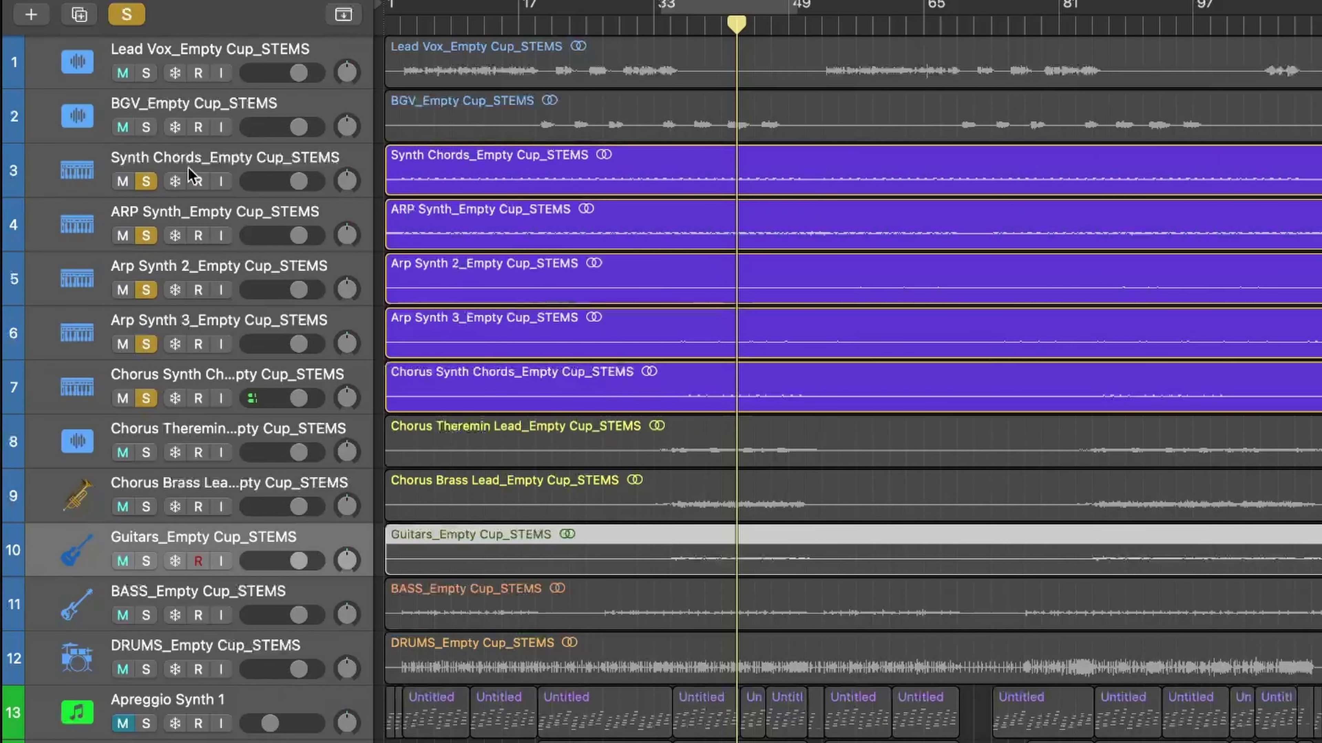
pyautogui.click(619, 27)
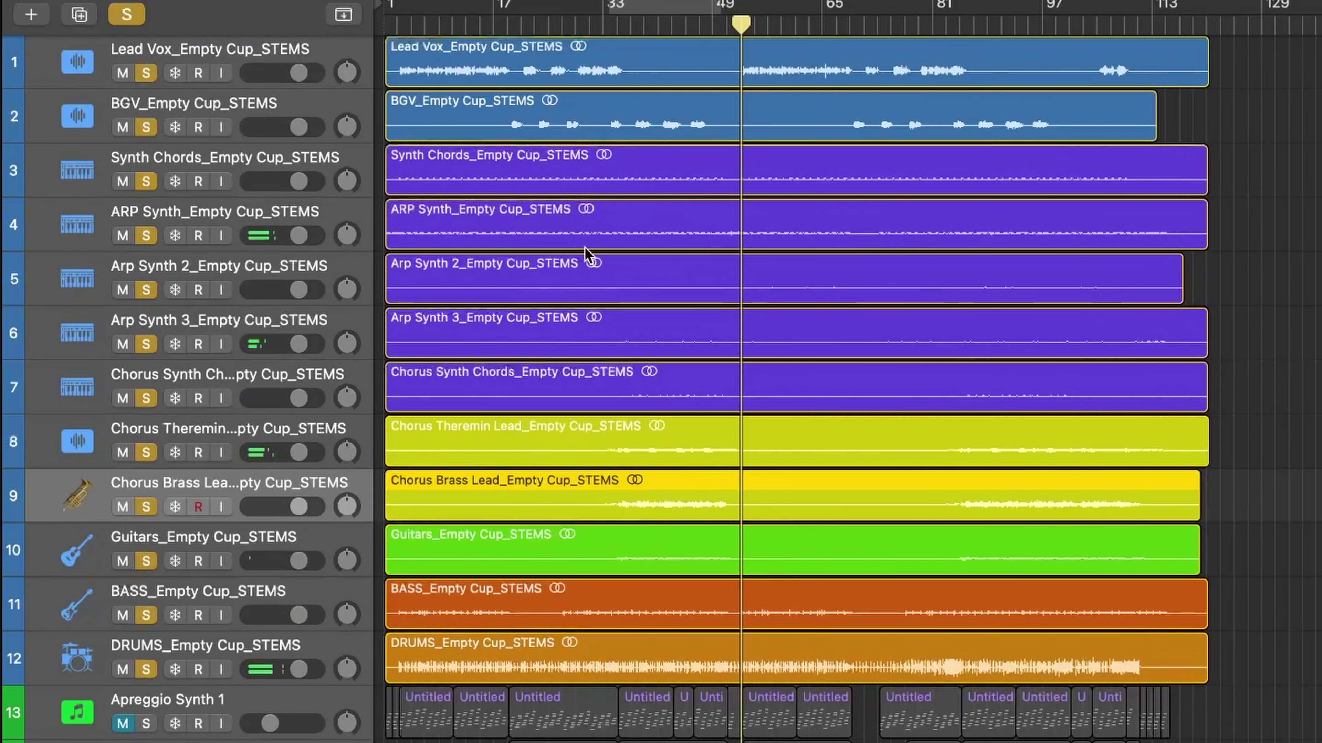
# Step: Listen to the full mix of stems from the second verse, at about bar 56
pyautogui.scroll(3, 587, 255)
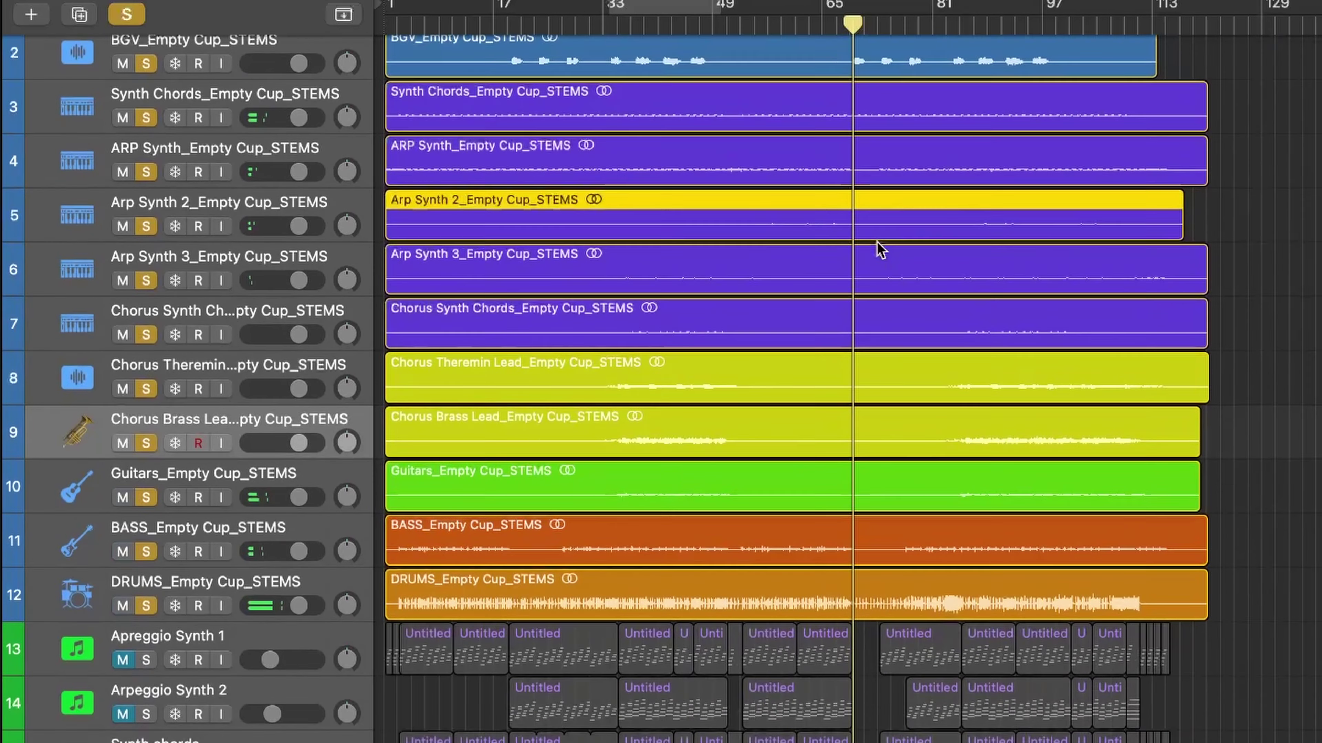
pyautogui.scroll(3, 880, 250)
pyautogui.click(767, 27)
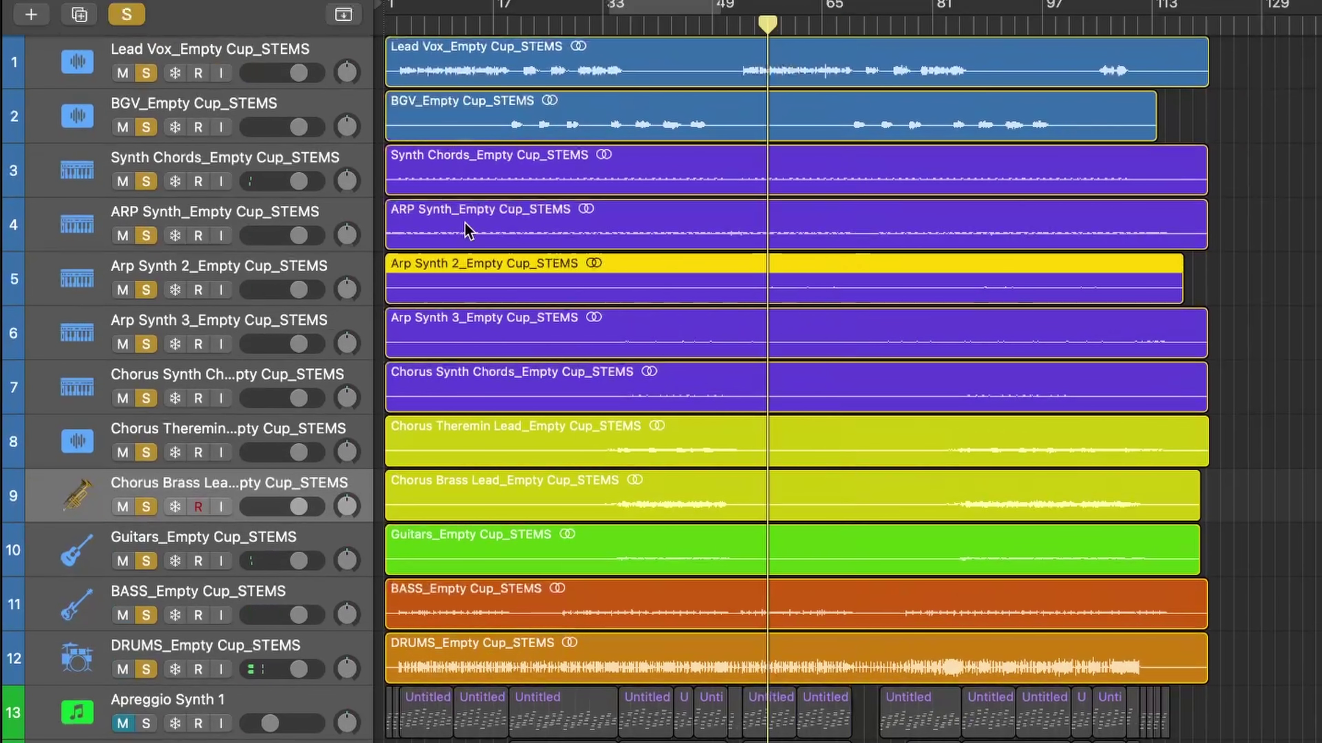
# Step: Clear all solos, solo only Arp Synth 2 and play it from about bar 56 in the second verse
pyautogui.click(130, 17)
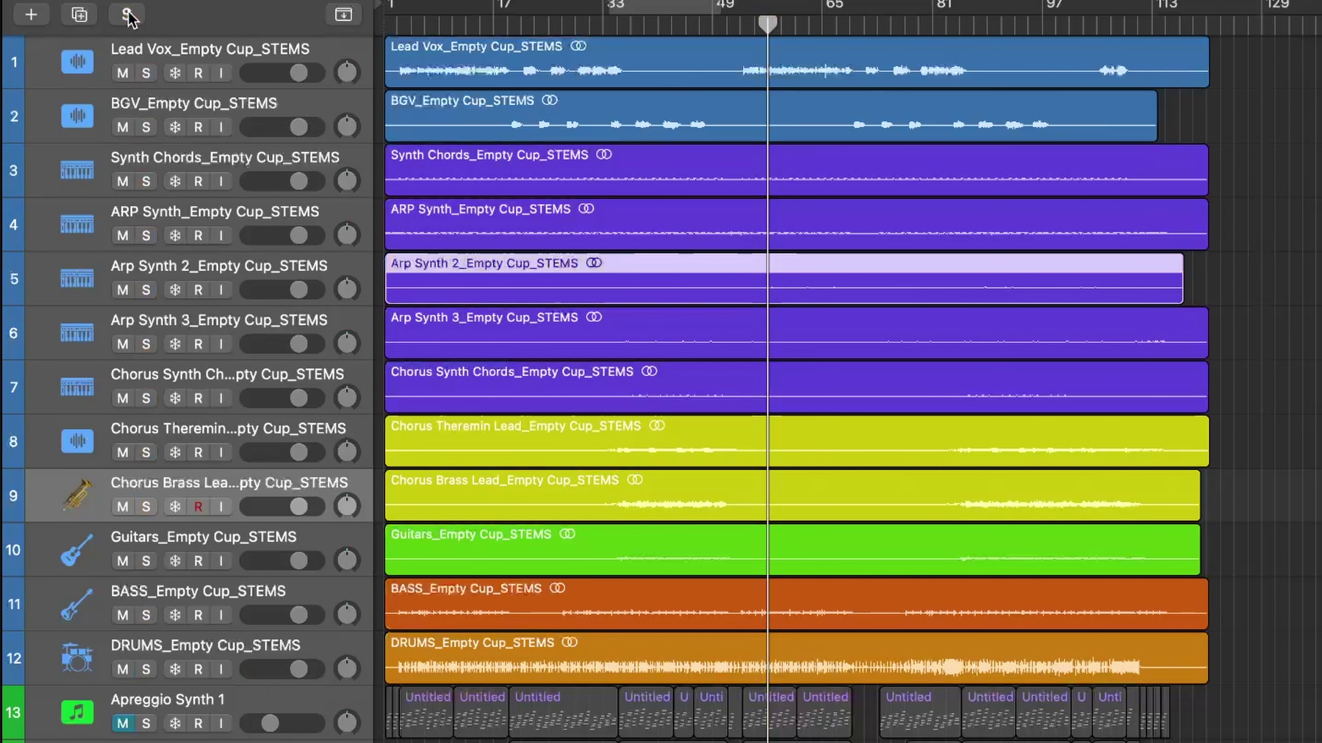
pyautogui.click(146, 290)
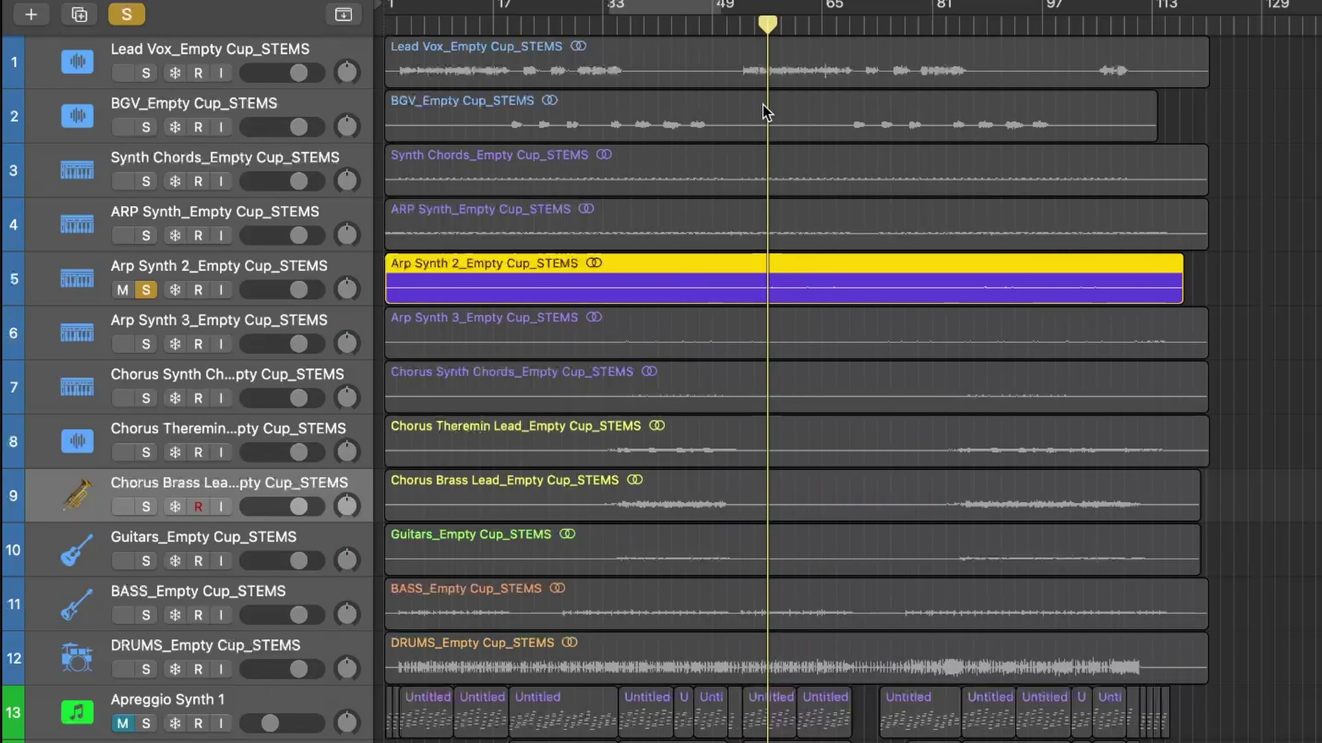
pyautogui.press('space')
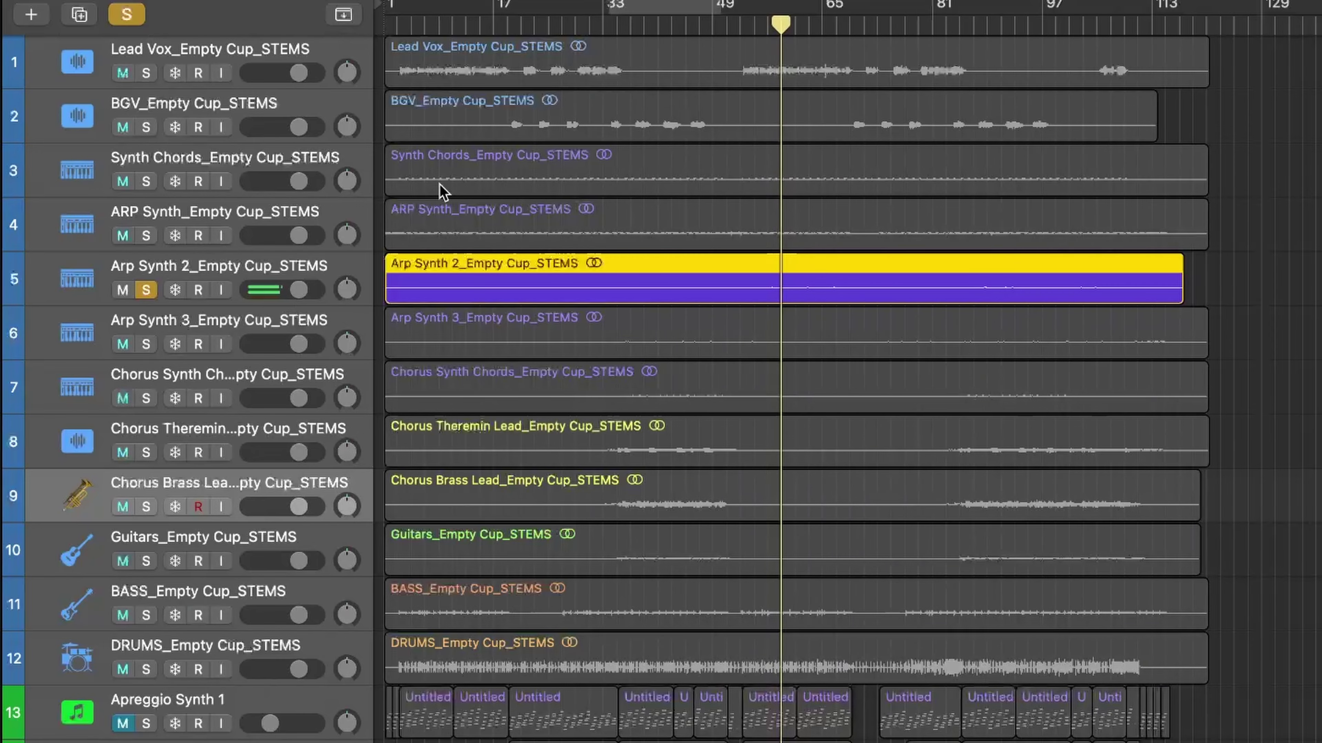
pyautogui.moveTo(785, 219); pyautogui.dragTo(555, 52)
pyautogui.moveTo(177, 247)
pyautogui.mouseDown()
pyautogui.moveTo(172, 177)
pyautogui.moveTo(204, 357)
pyautogui.mouseUp()
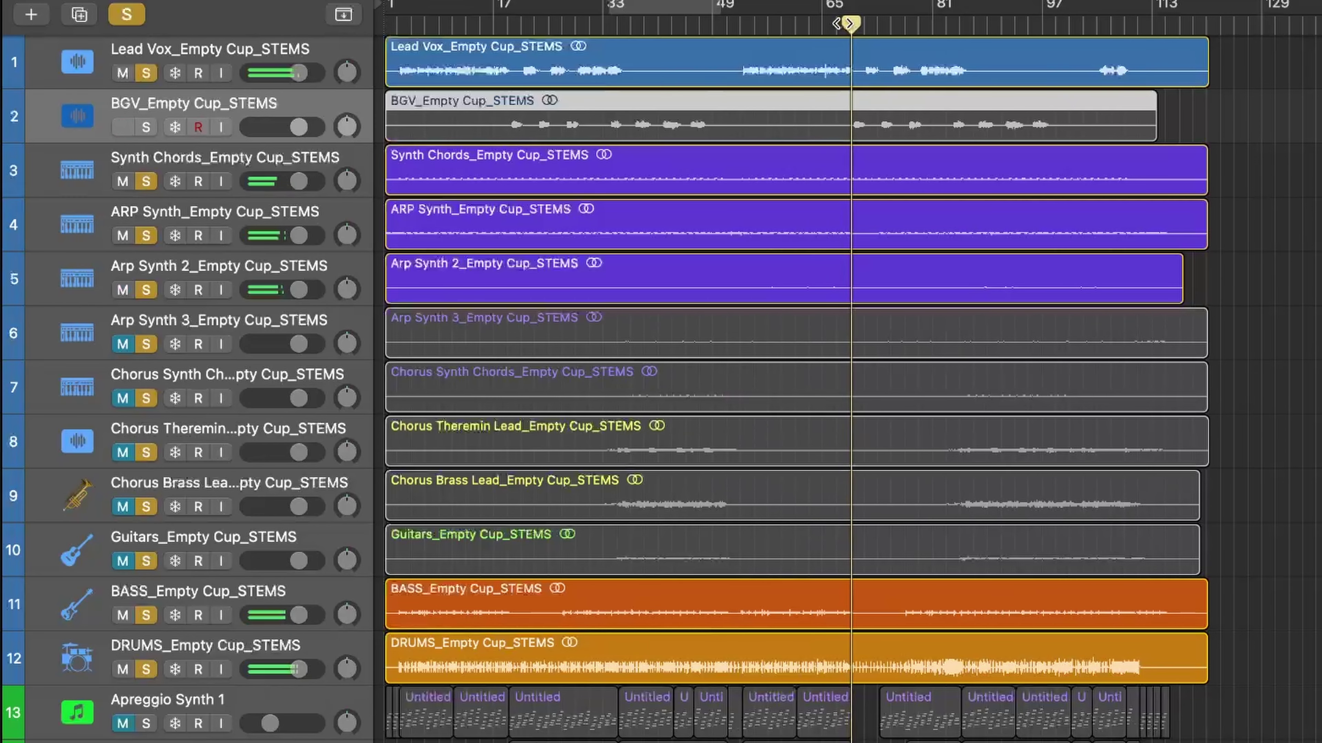
# Step: Solo the BGV stem again and unmute the tracks from Arp Synth 3 through Guitars
pyautogui.click(145, 127)
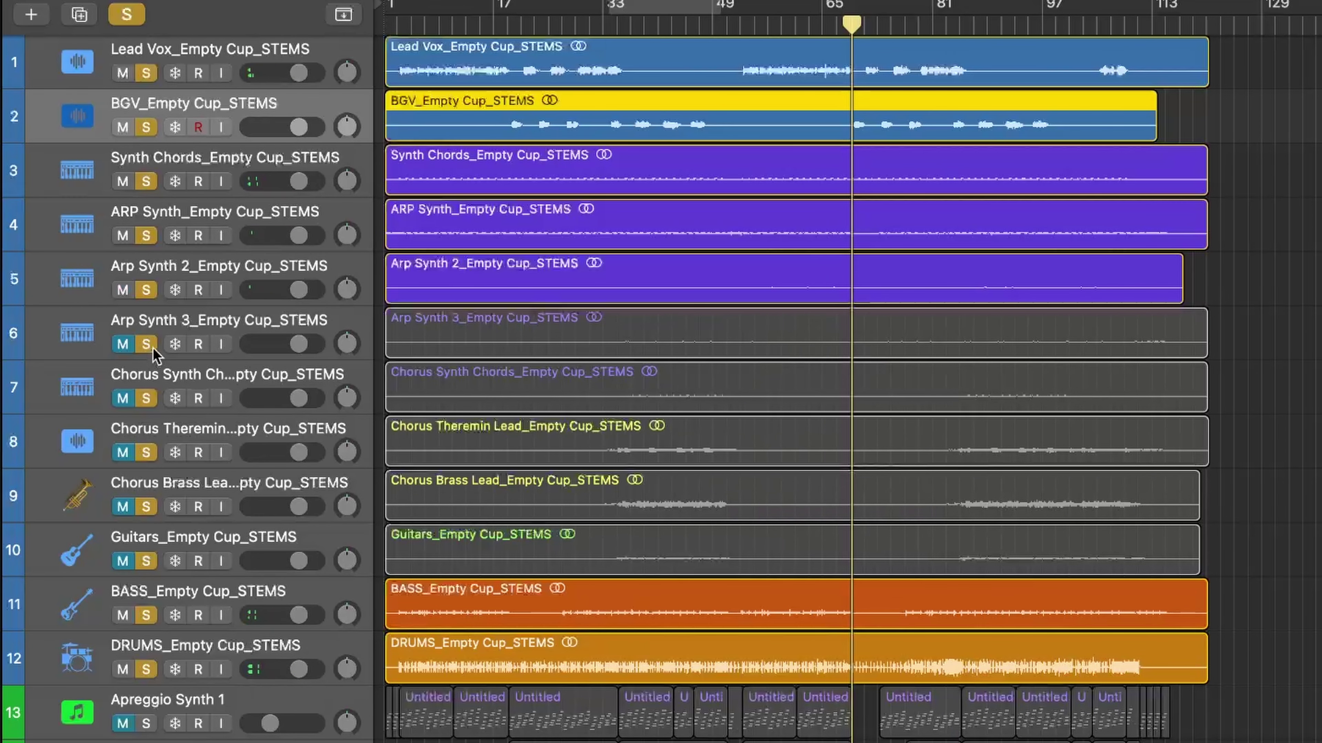
pyautogui.moveTo(125, 356); pyautogui.dragTo(123, 561)
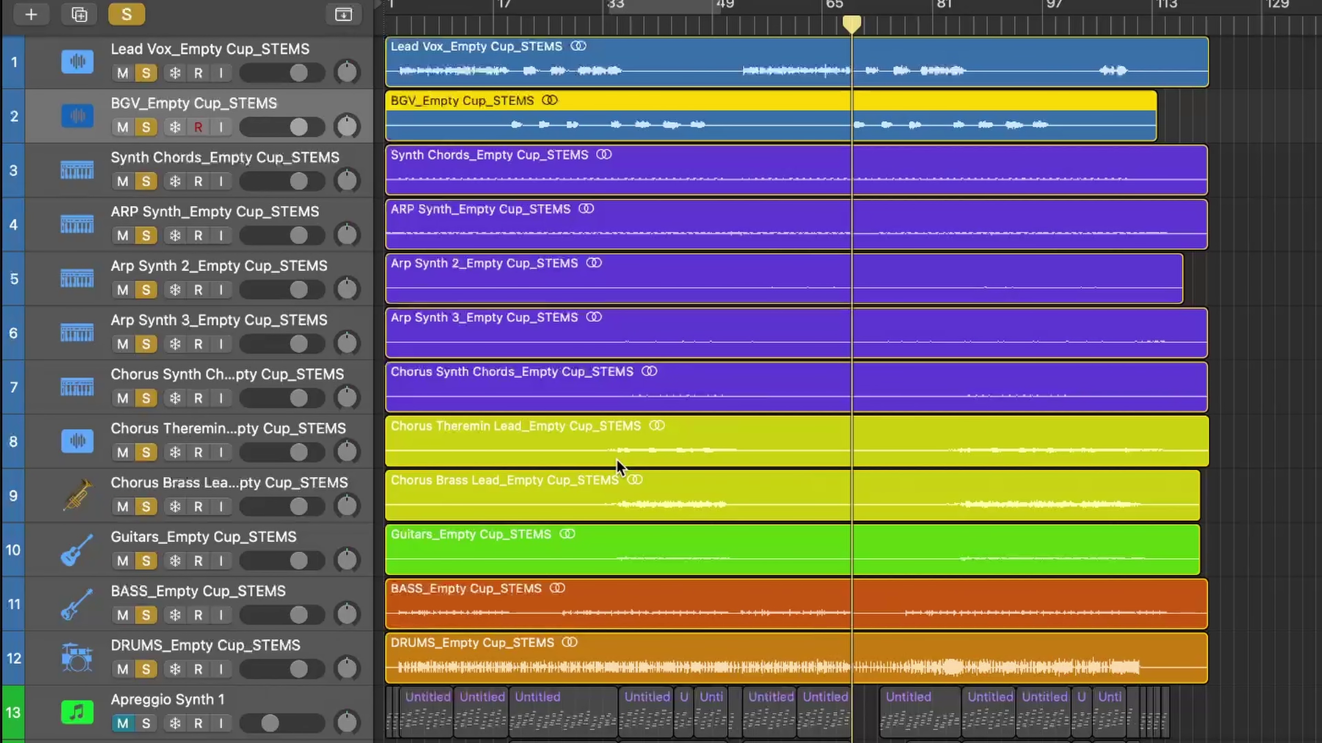
pyautogui.scroll(3, 875, 113)
pyautogui.scroll(-3, 875, 114)
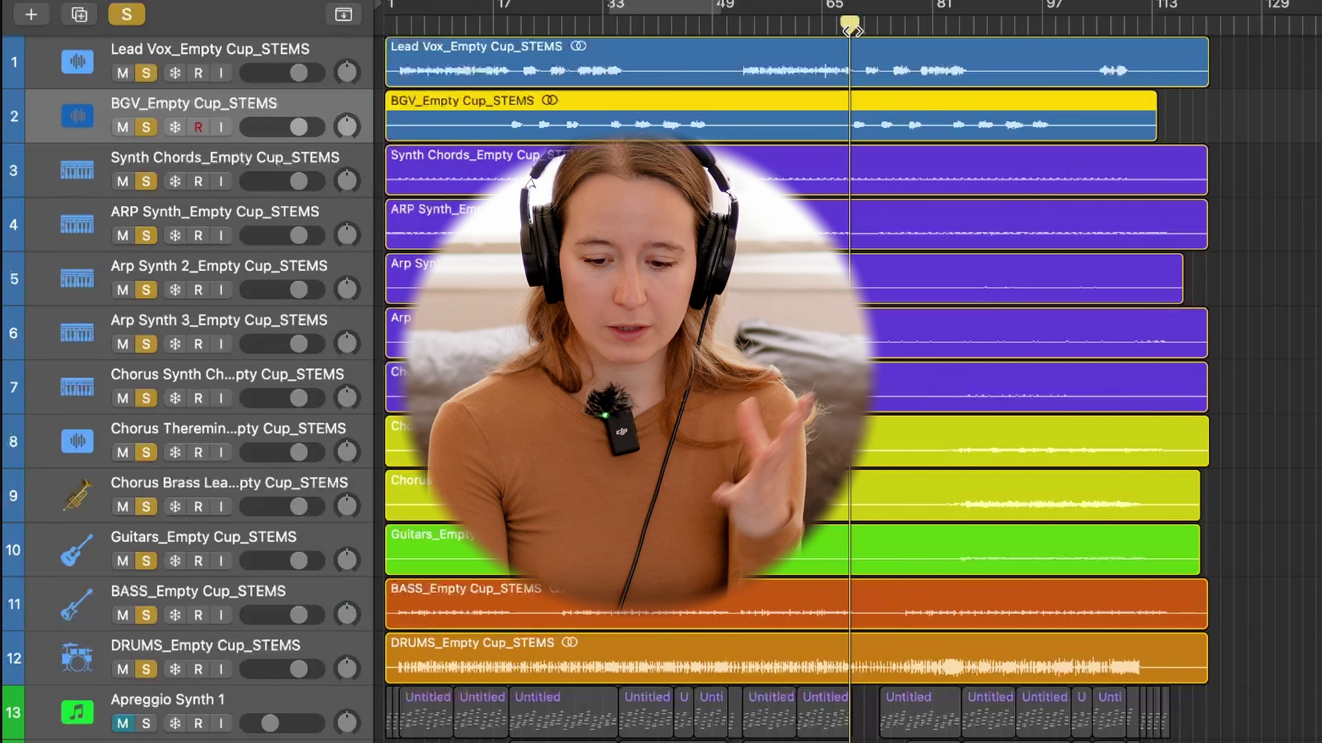
# Step: Play the complete mix of stems from about bar 68
pyautogui.press('space')
pyautogui.scroll(-1, 885, 107)
pyautogui.scroll(1, 887, 108)
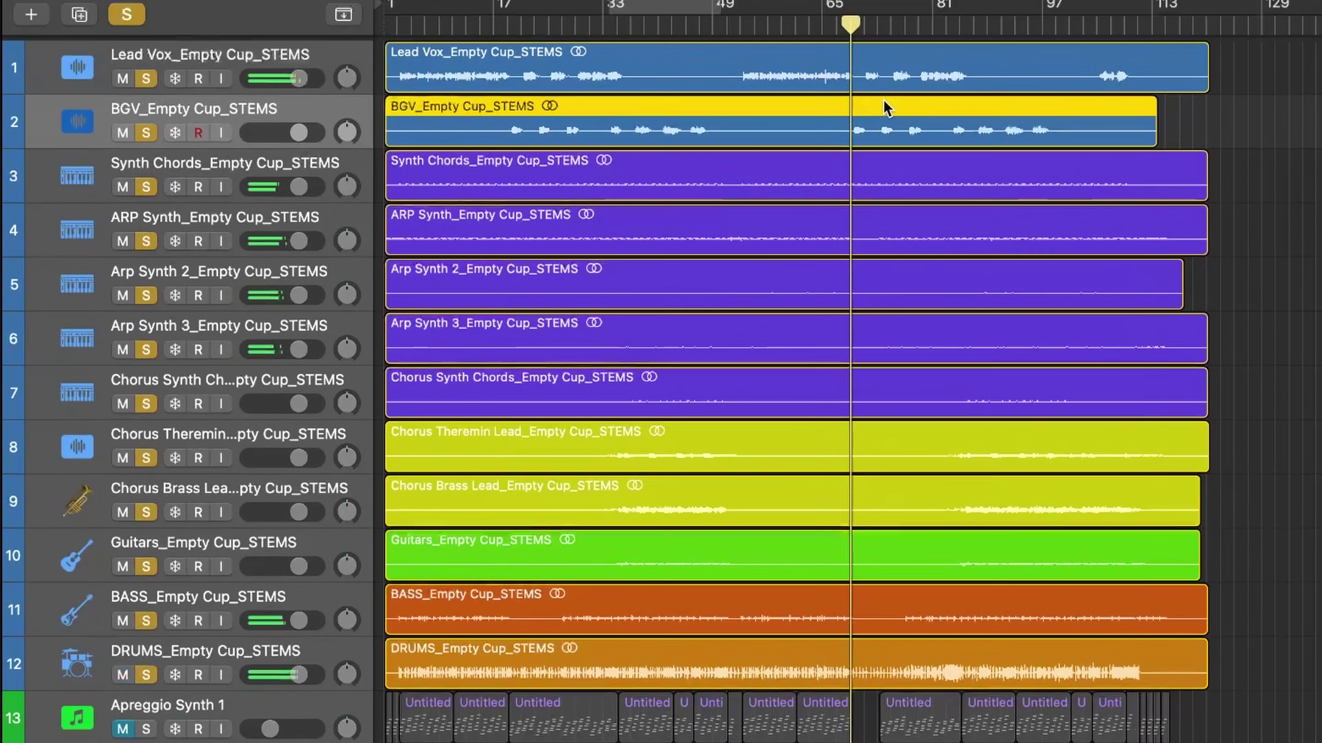